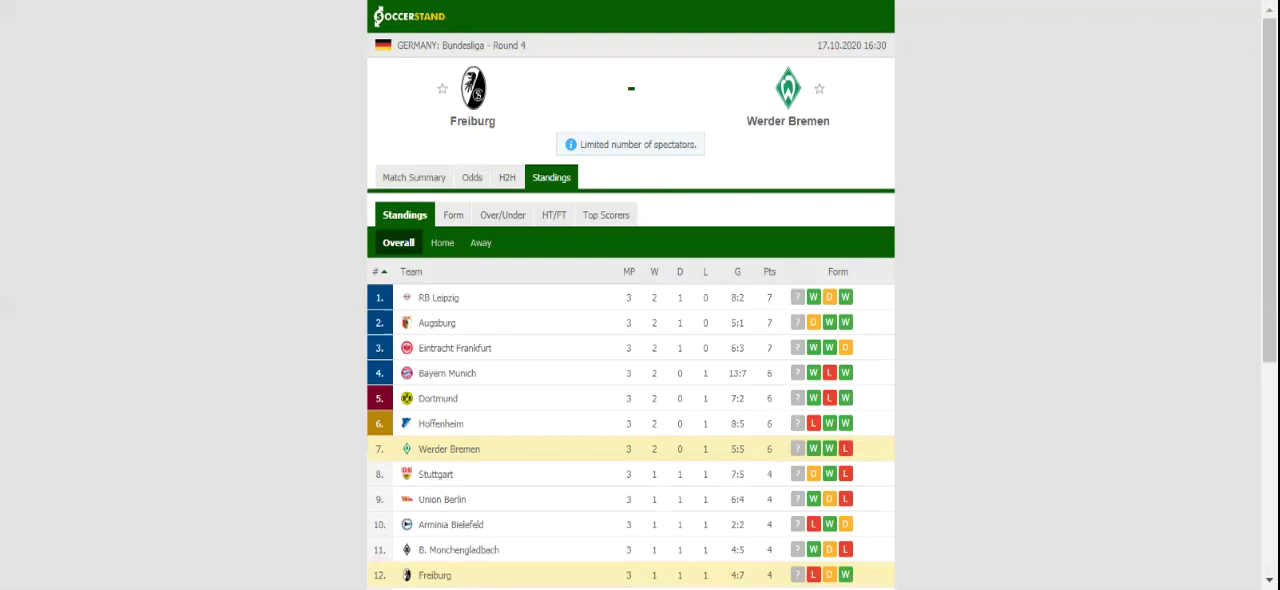
Show the H2H view with the recent matches of Freiburg and Werder Bremen.
left_click(507, 177)
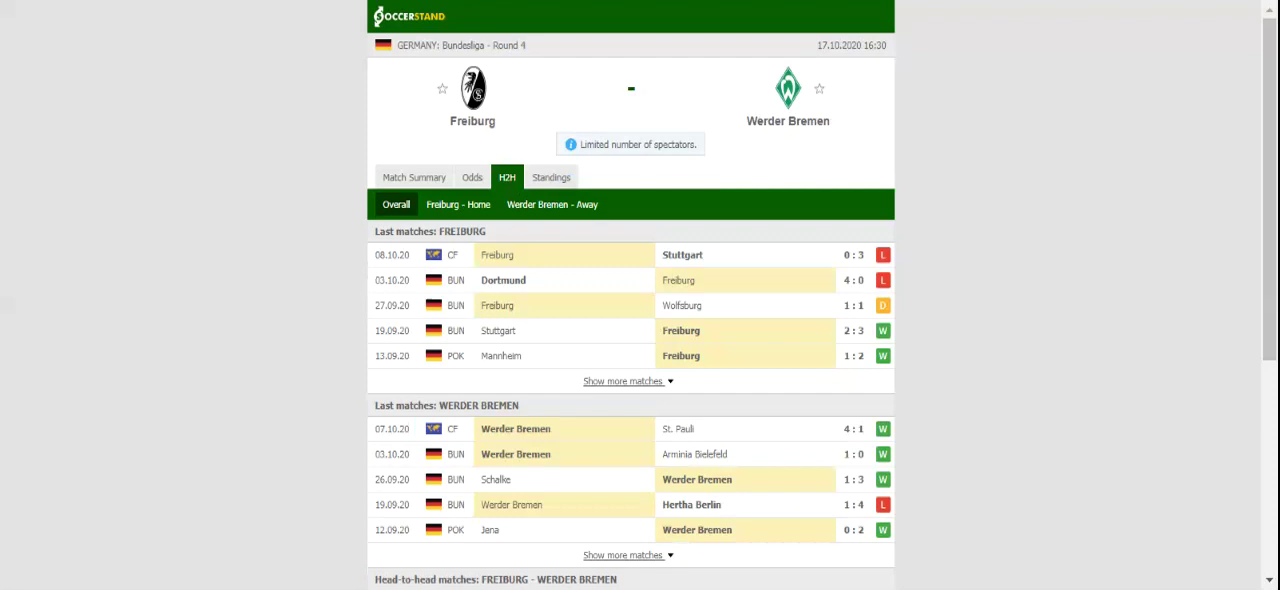
Show the Odds view with full-time 1X2 odds from seven bookmakers.
left_click(473, 177)
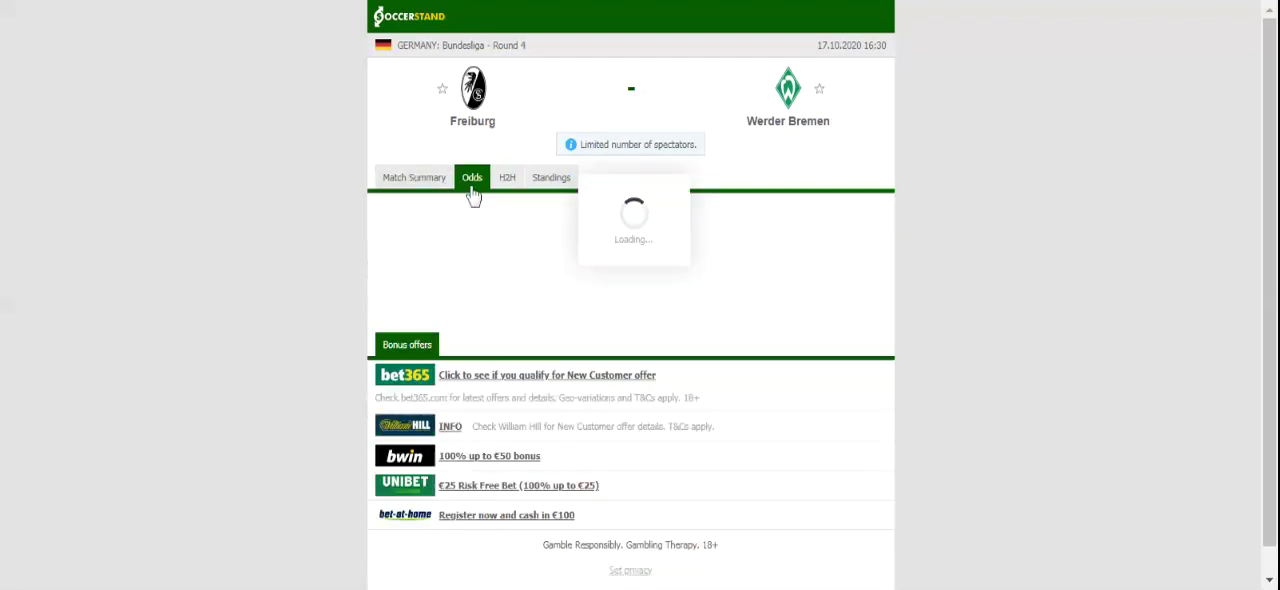